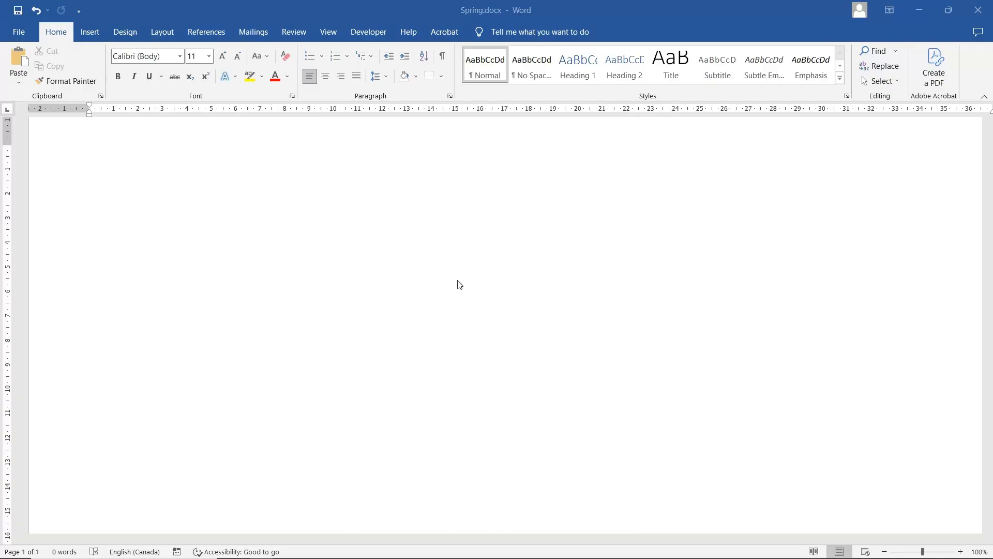
Step: Draw a freeform zigzag spring with the Curve tool mid-page, about 5.18 cm high and 4.04 cm wide
click(89, 33)
click(177, 66)
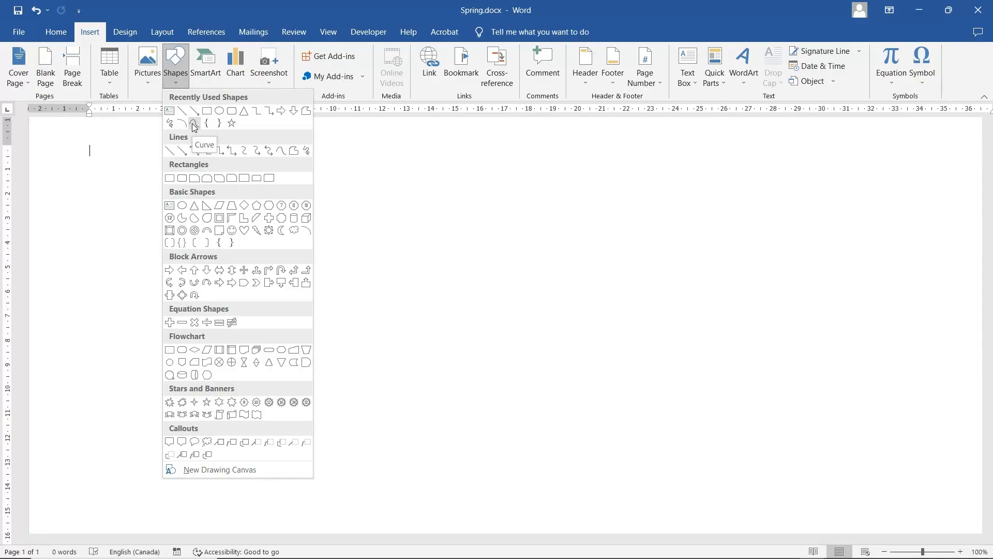
click(192, 124)
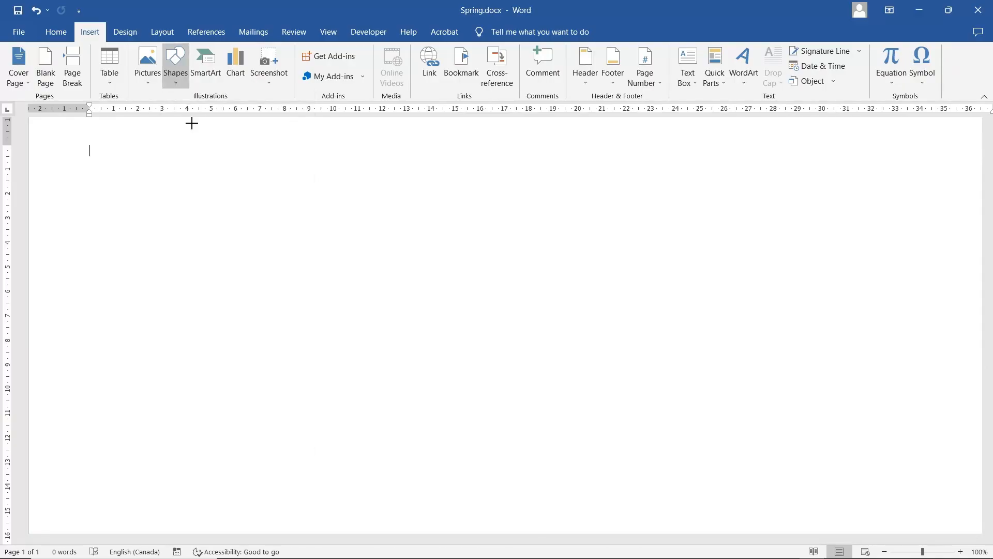
click(347, 376)
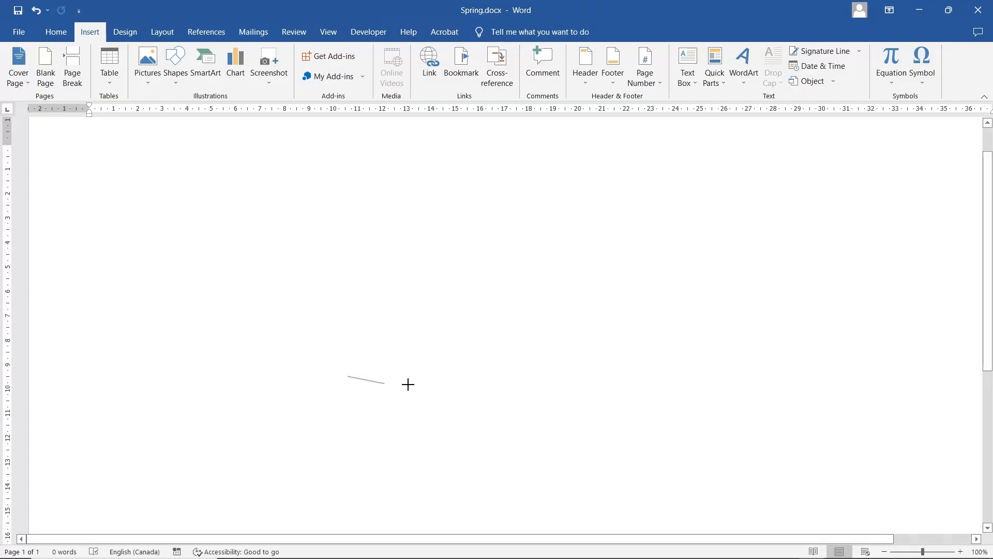
click(440, 381)
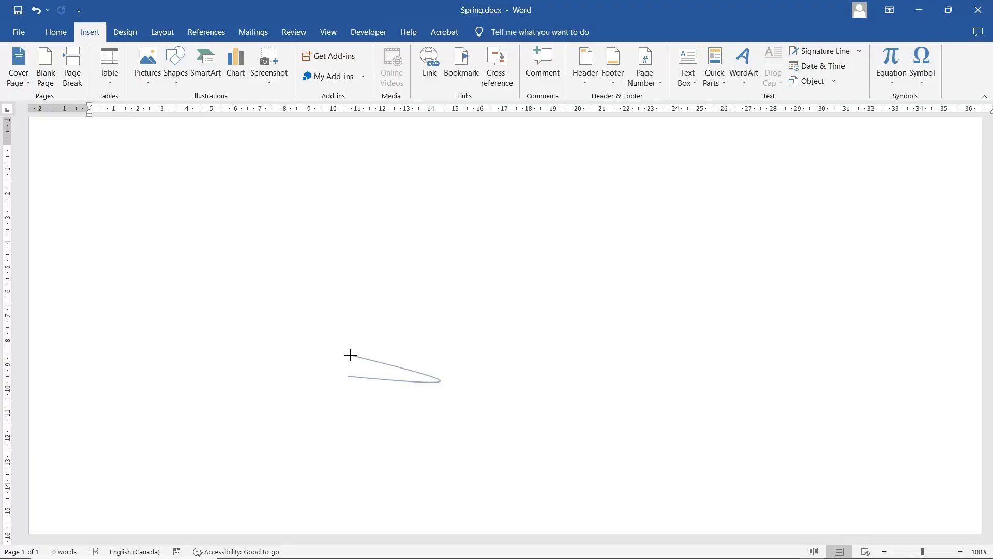
click(351, 355)
click(434, 357)
click(344, 334)
click(433, 322)
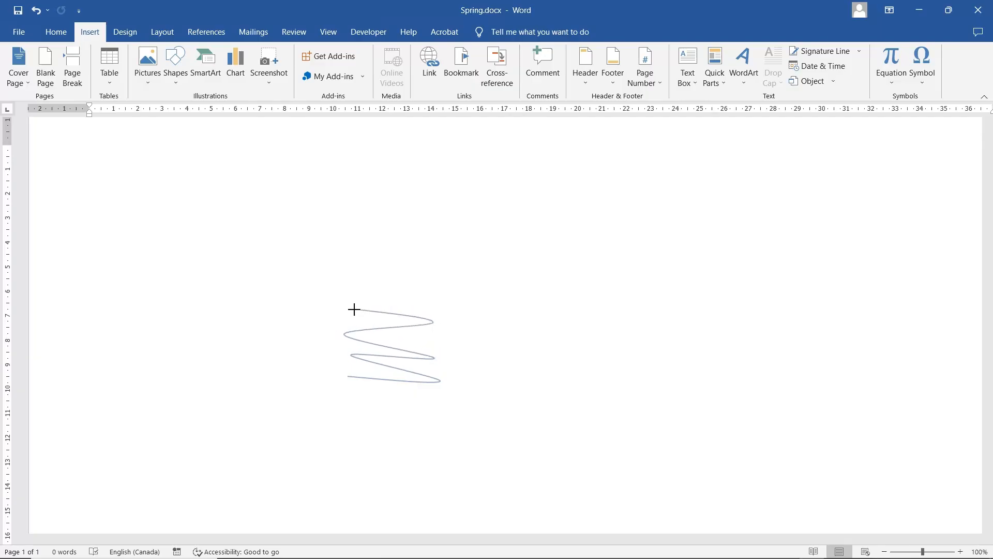
click(345, 308)
click(433, 302)
click(343, 291)
click(434, 283)
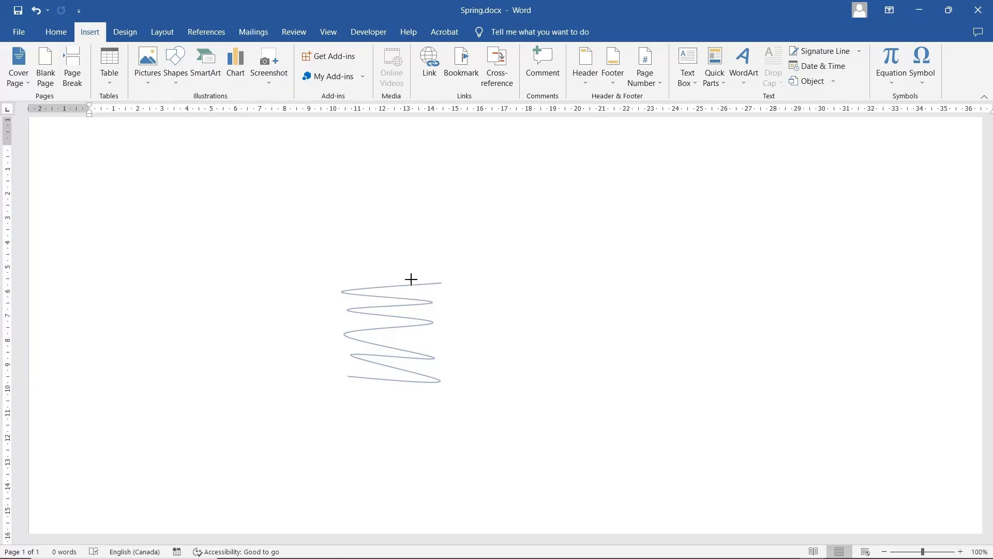
click(349, 273)
click(422, 264)
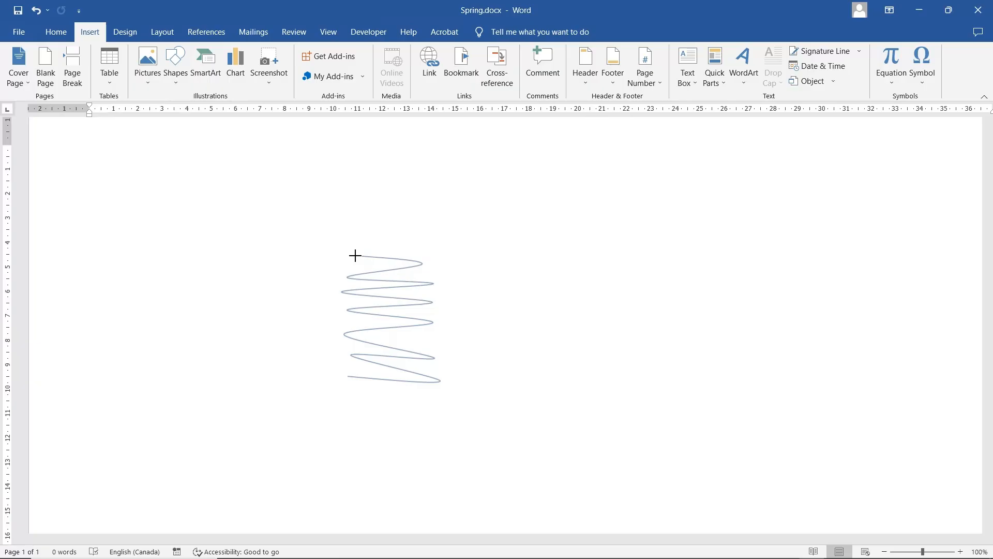
click(355, 256)
double_click(340, 259)
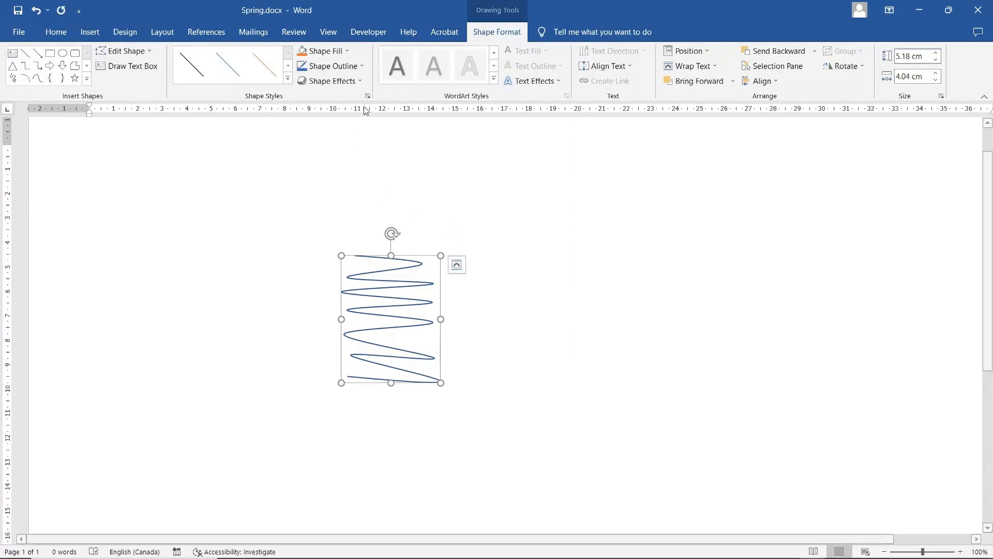
Step: Set the spring curve's line width to 4.75 pt in its shape formatting
click(368, 96)
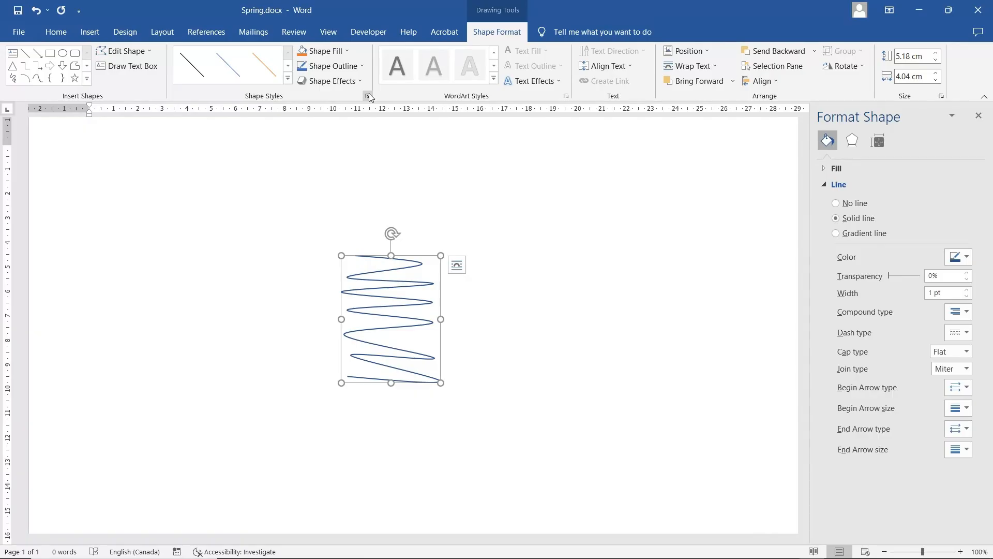
right_click(403, 258)
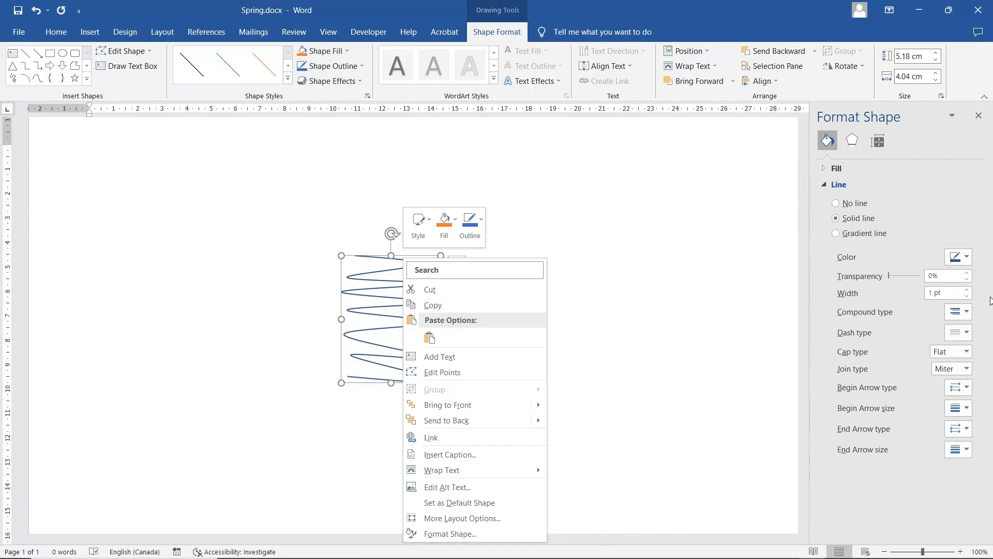
click(967, 291)
click(967, 290)
click(967, 290)
click(967, 291)
click(967, 291)
click(967, 290)
click(967, 290)
click(967, 291)
click(967, 291)
click(967, 291)
click(967, 290)
click(967, 290)
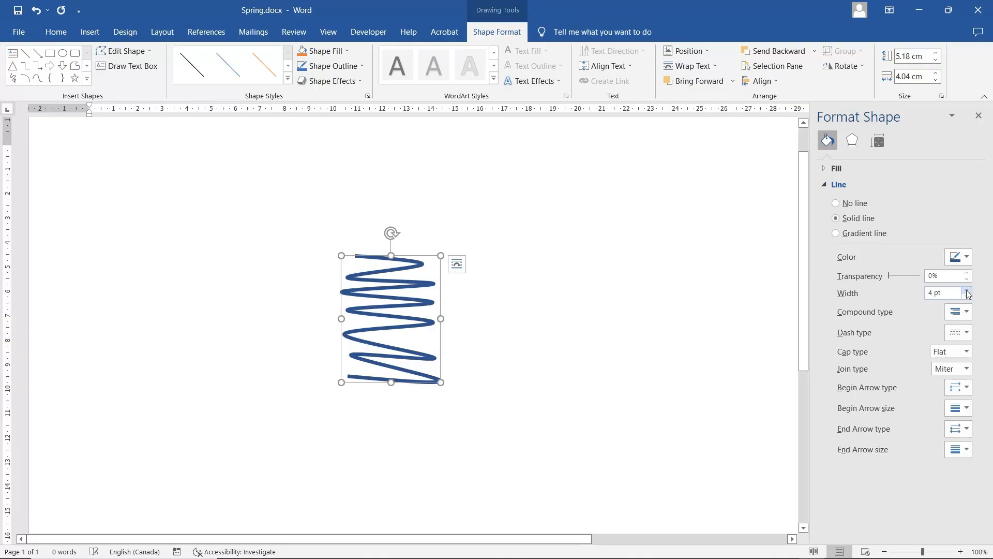
click(967, 291)
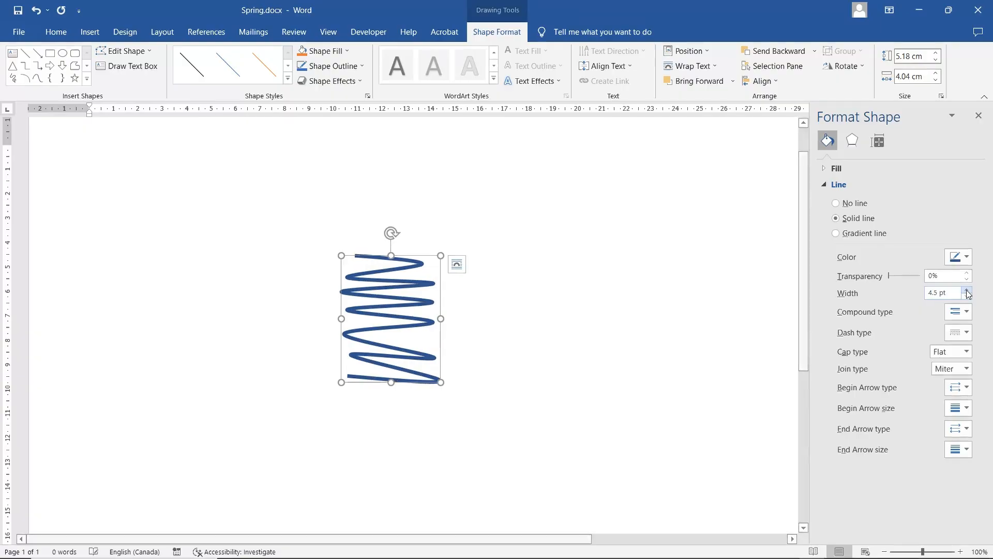
click(968, 290)
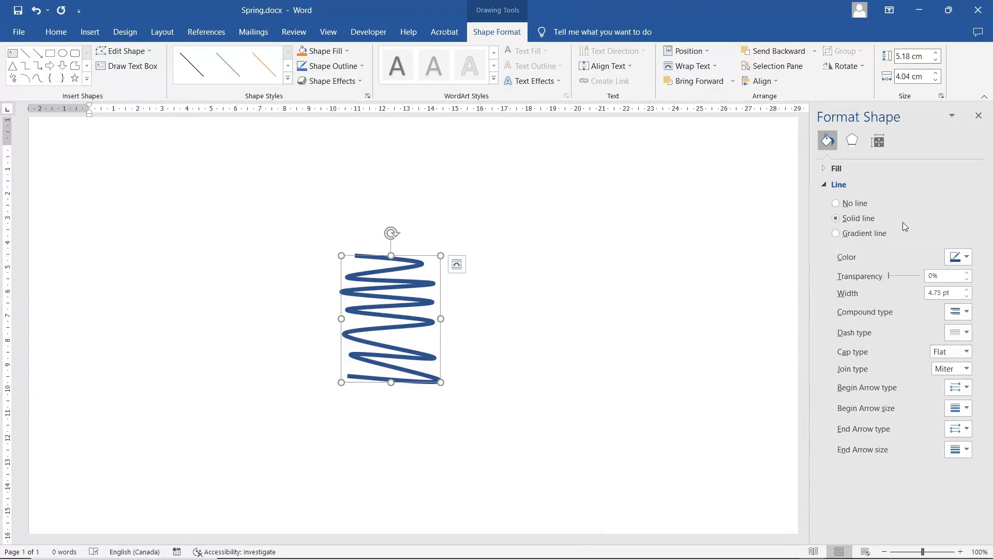
Step: Change the spring's outline from a solid line to a gradient line
click(837, 234)
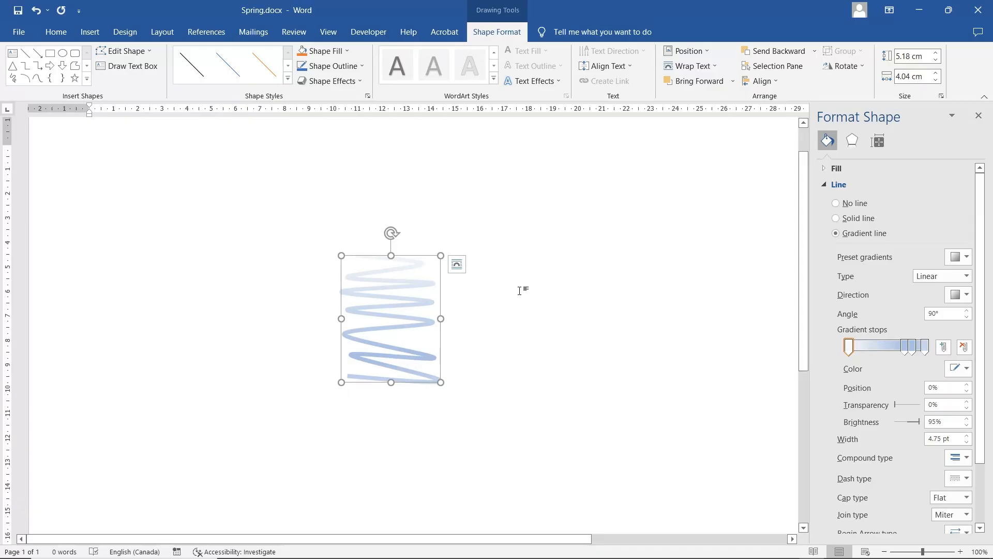
click(457, 268)
click(487, 426)
click(629, 330)
click(405, 308)
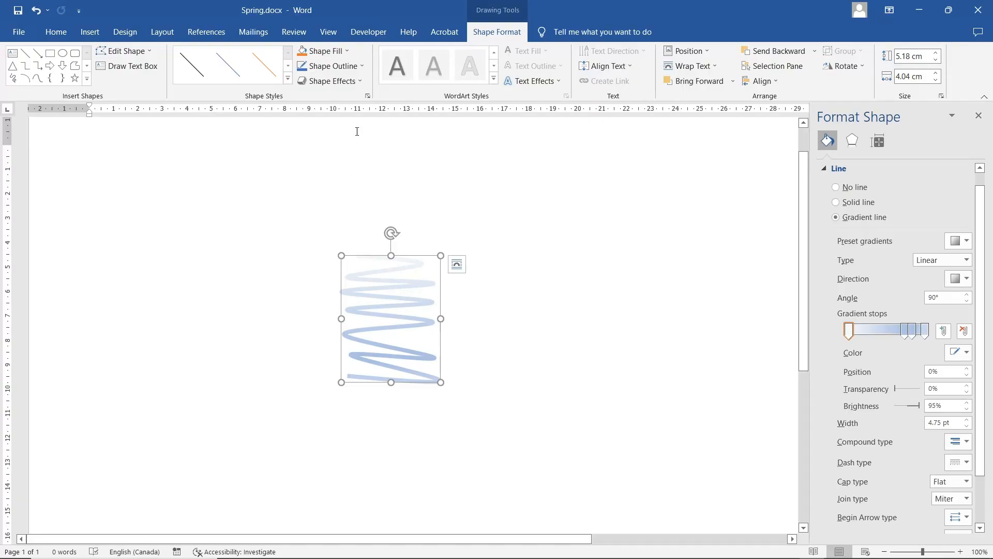
Step: Apply the softly rounded top bevel (12 pt wide, 4 pt high) to the spring and stretch it to about 6.15 cm high
click(853, 141)
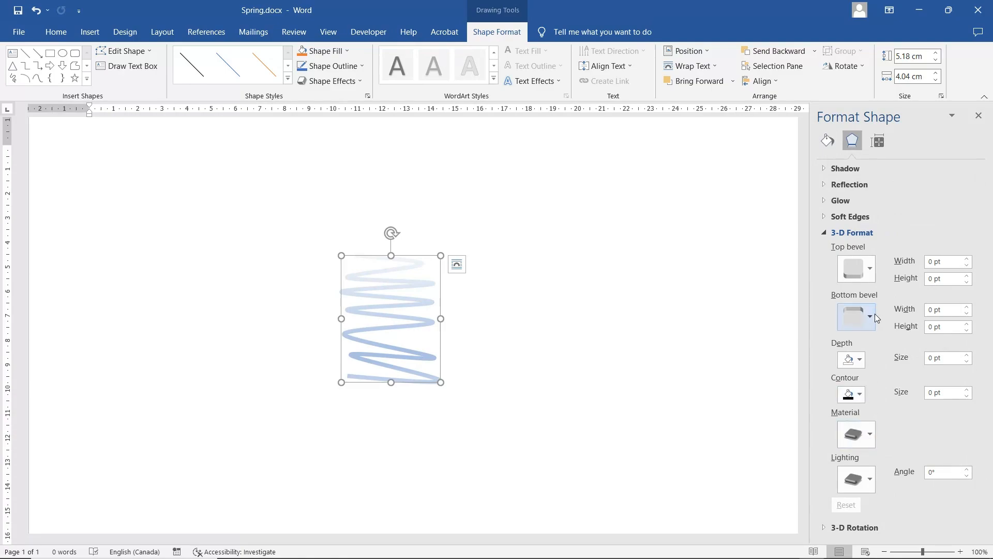
click(871, 268)
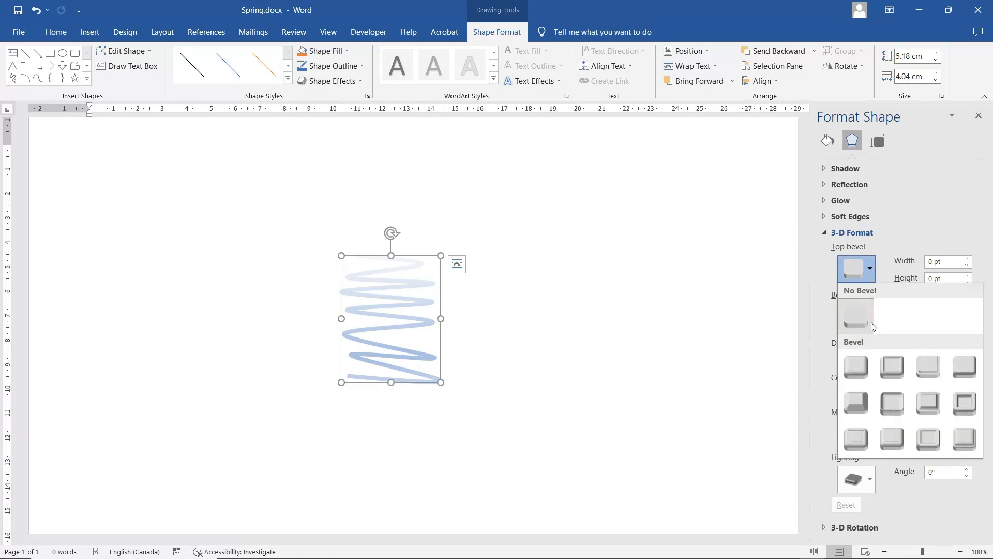
click(896, 405)
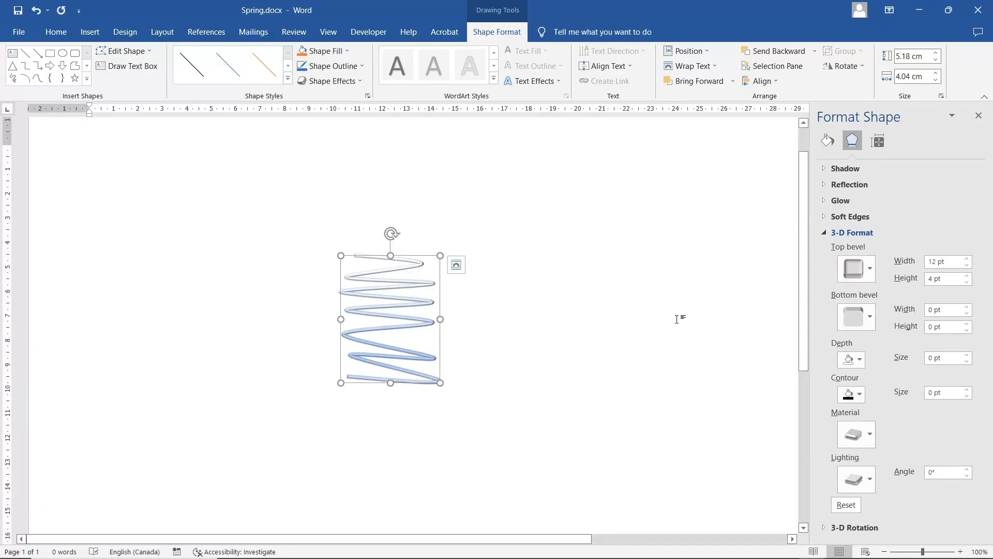
drag(391, 256, 464, 287)
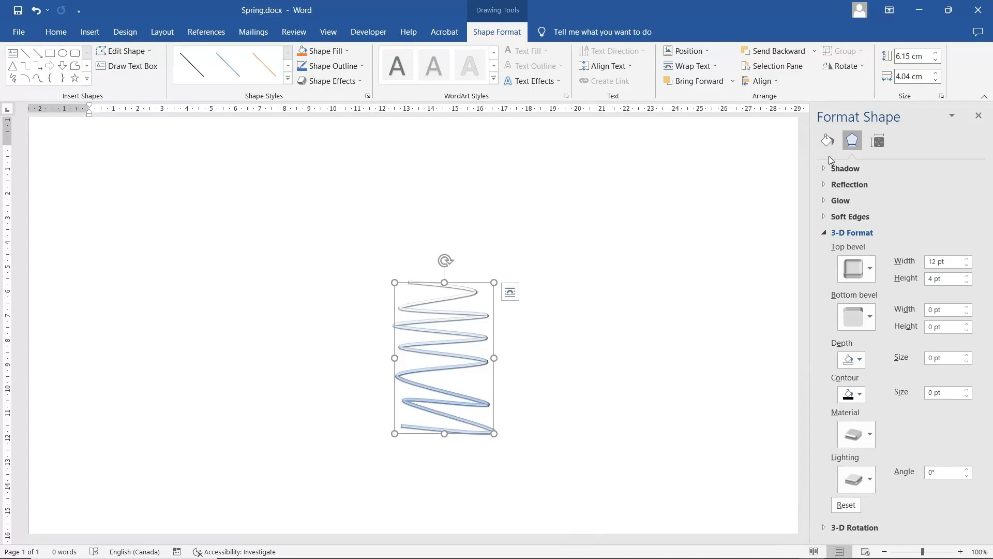
Step: Color the line gradient's last stop Black, Text 1, Lighter 25% and its 83% stop Black, Text 1, Lighter 35%
click(828, 140)
click(925, 350)
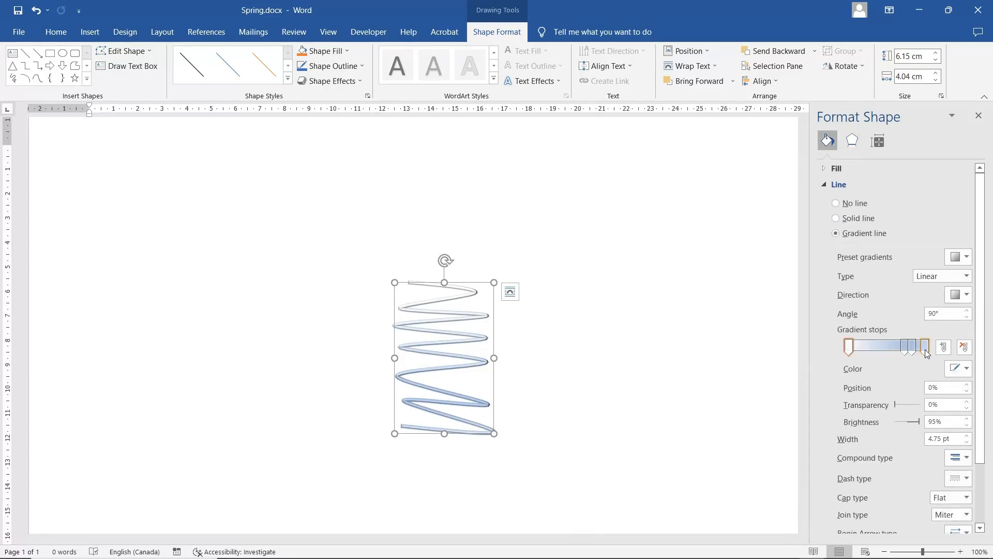
click(960, 368)
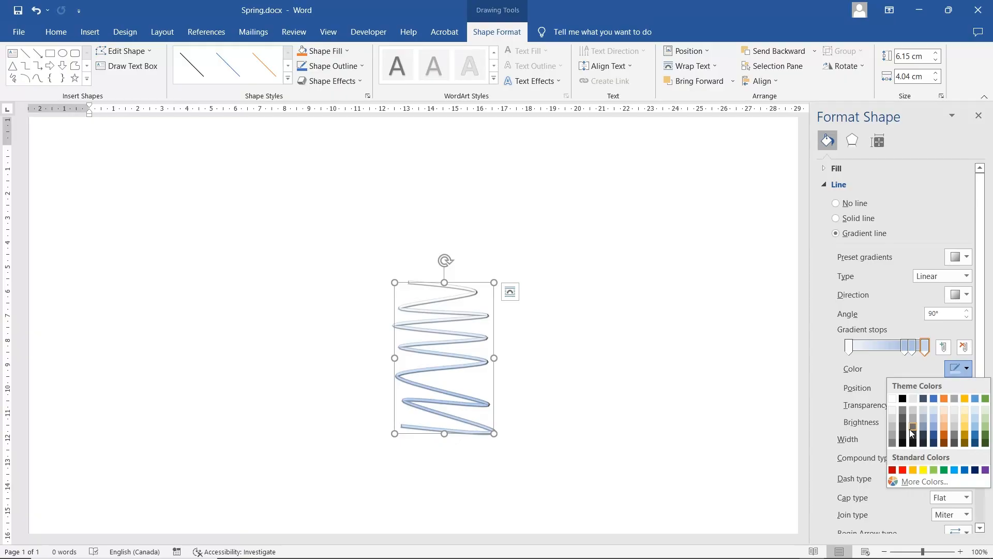
click(903, 414)
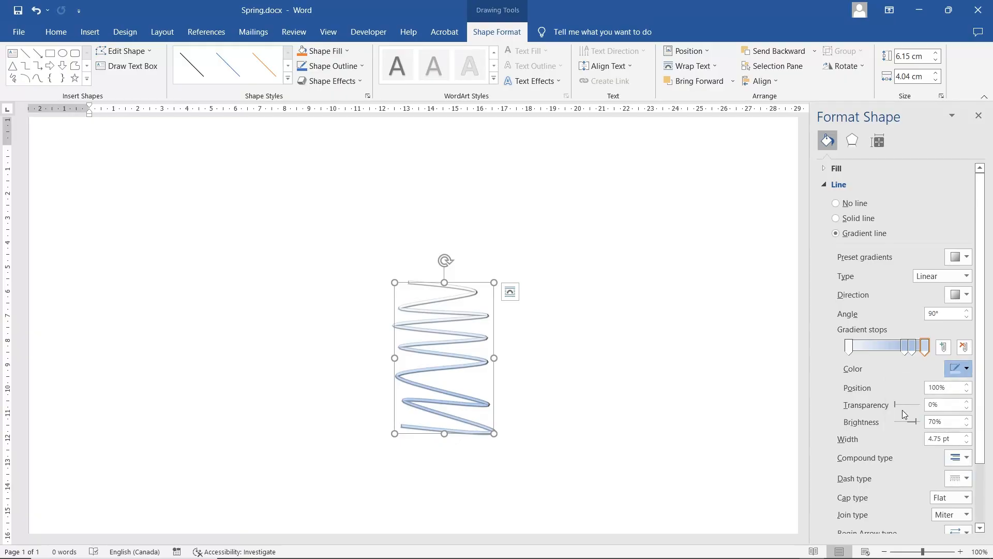
click(925, 349)
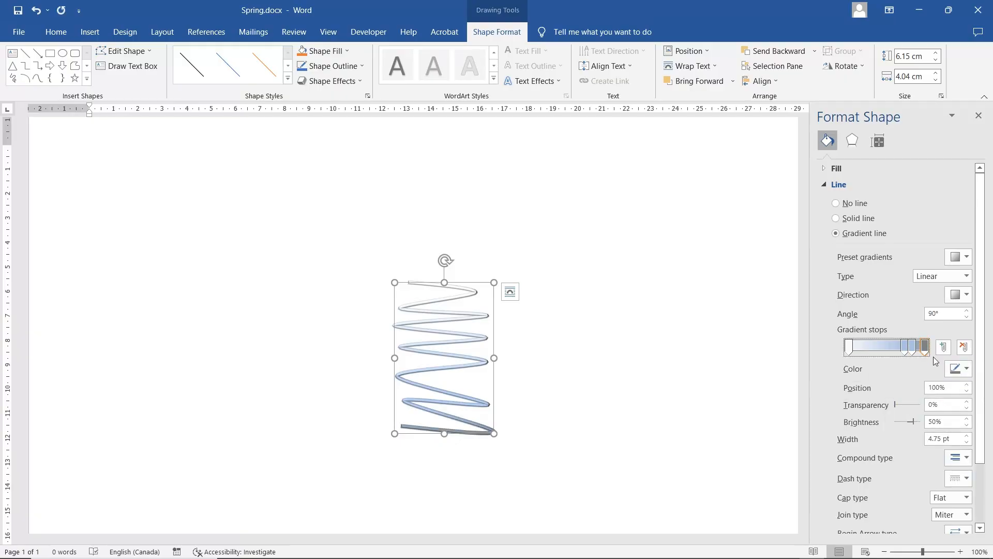
click(967, 370)
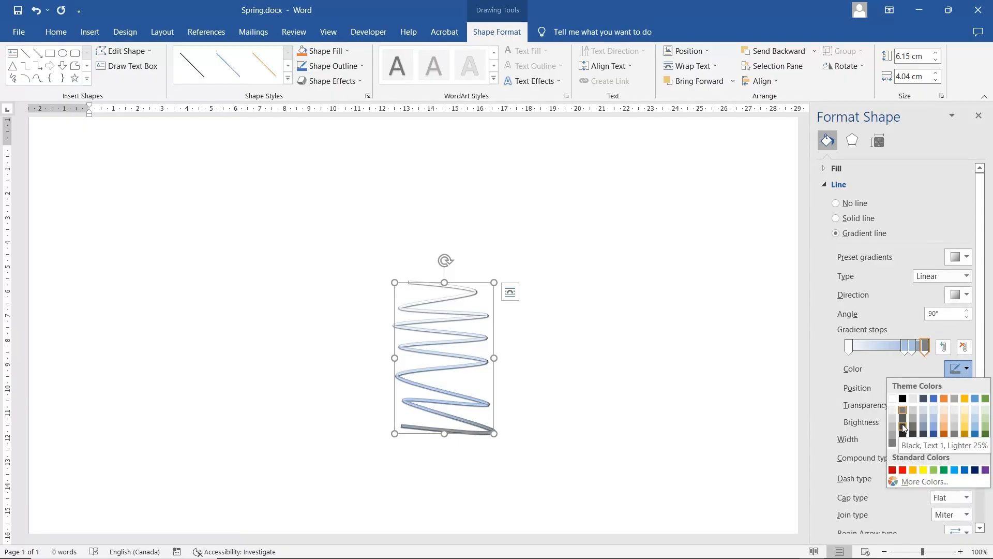
click(903, 430)
click(912, 348)
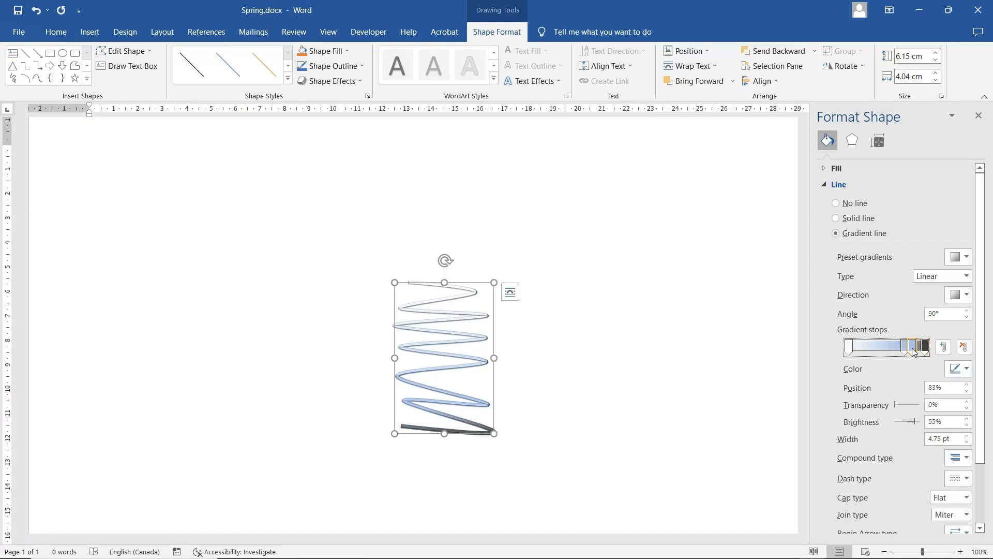
click(966, 368)
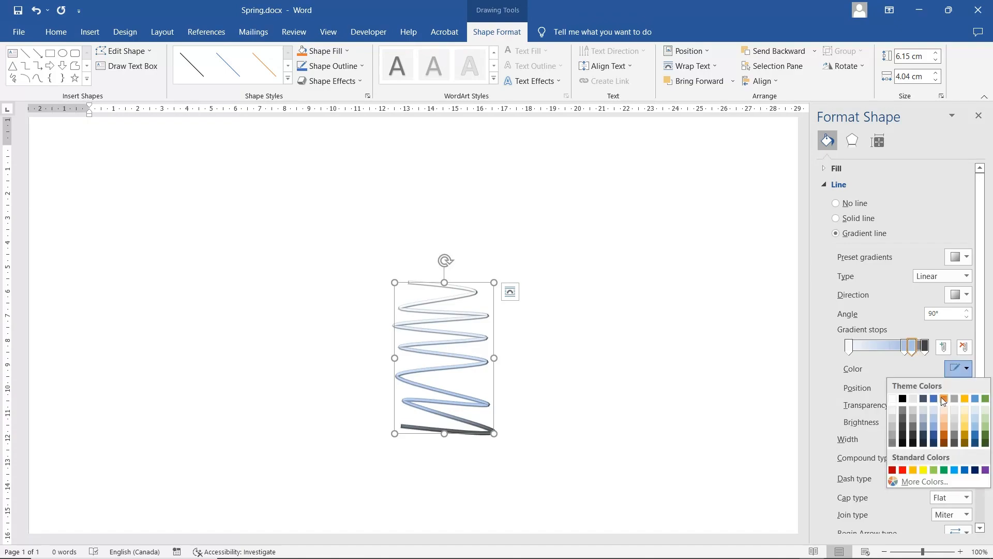
click(903, 419)
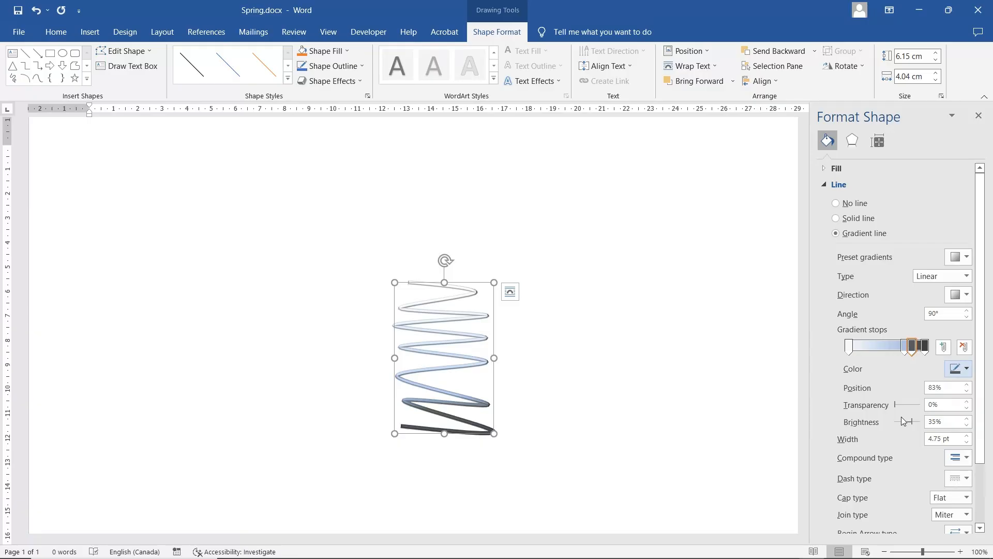
Step: Color the gradient stop at 74% White, Background 1, Darker 35%
click(905, 348)
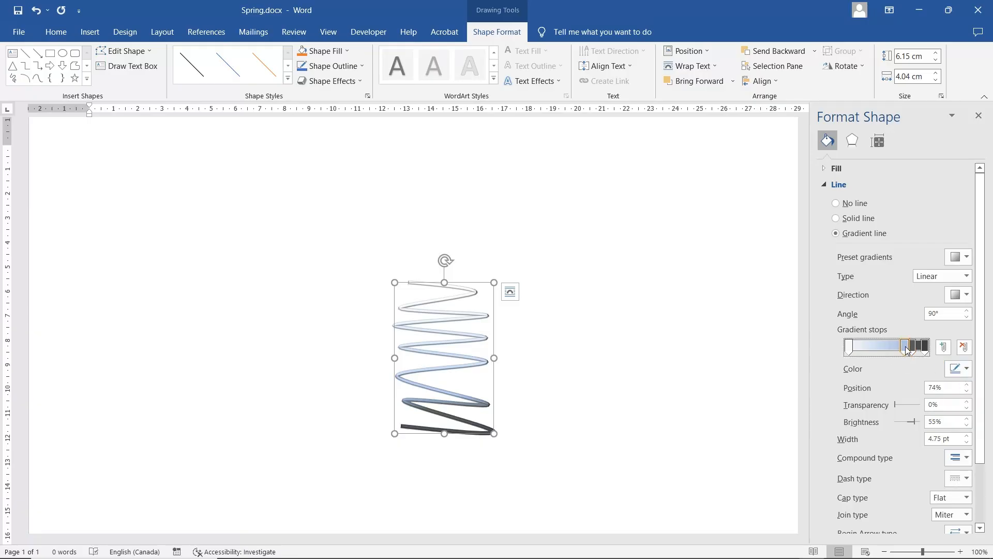
click(967, 368)
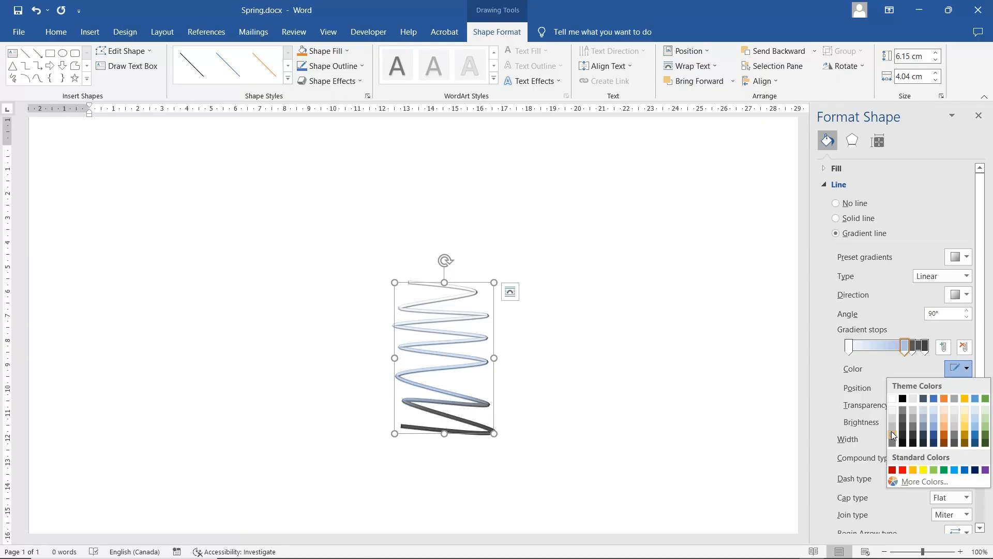
click(893, 436)
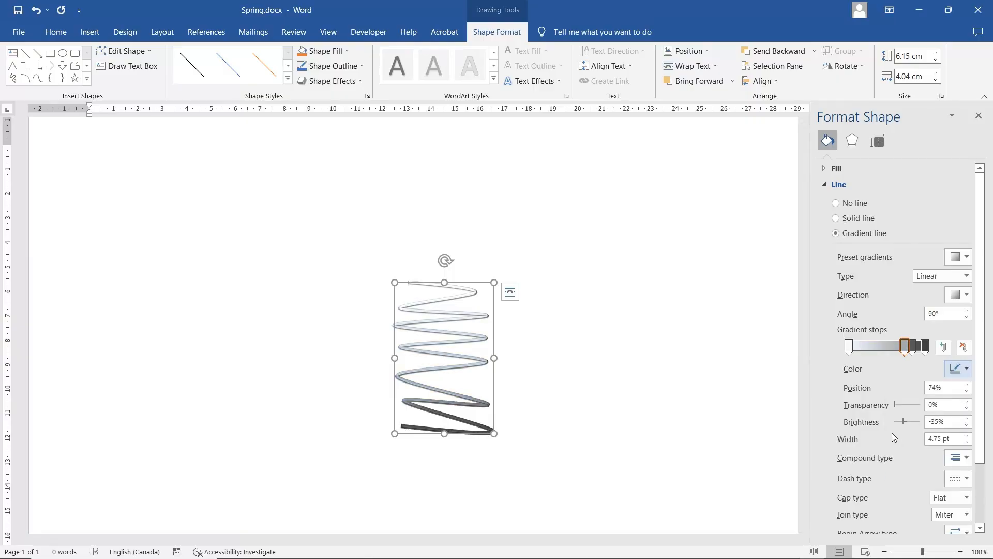
Step: Reposition the light gray gradient stop to 52% and the neighboring dark stop to 81%
mouse_move(904, 347)
mouse_down()
mouse_move(872, 347)
mouse_move(923, 344)
mouse_move(912, 346)
mouse_up()
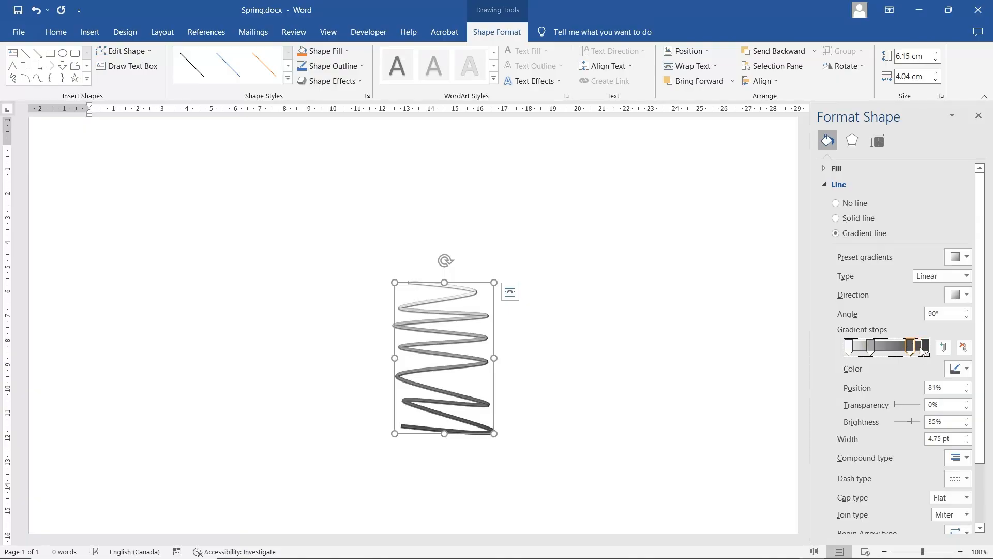
click(924, 350)
drag(871, 345, 890, 342)
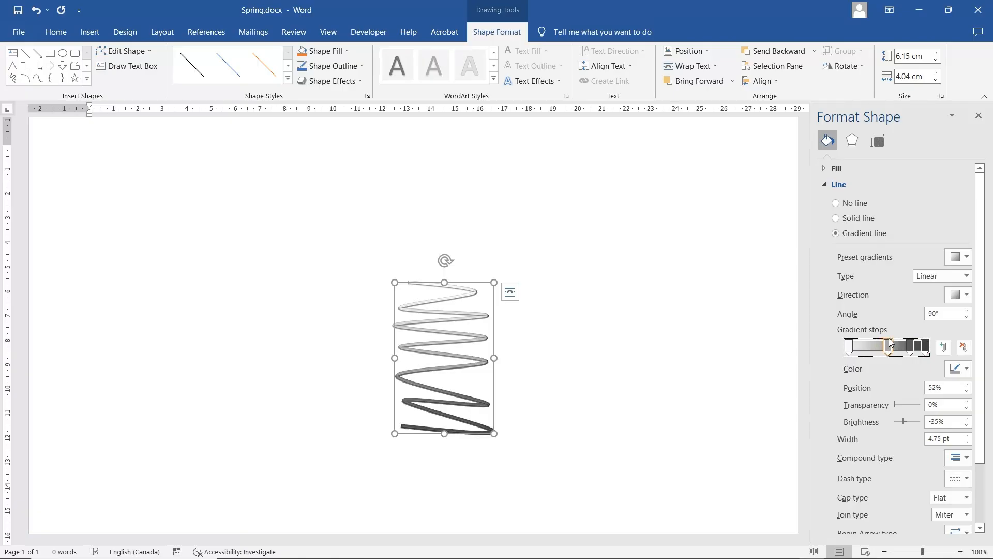
Step: Change the color of the gradient's 100% stop to Black, Text 1, Lighter 35%
click(925, 347)
click(967, 369)
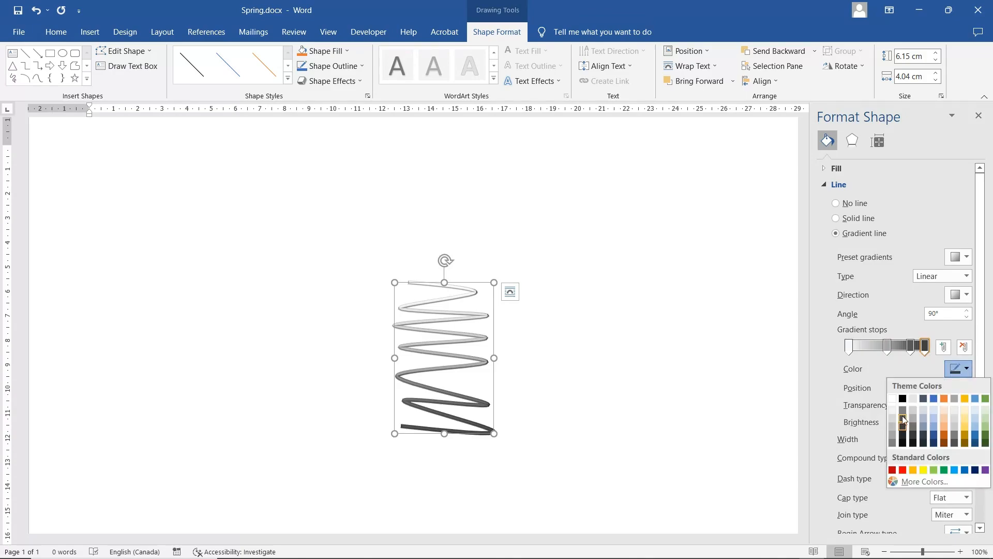
click(903, 422)
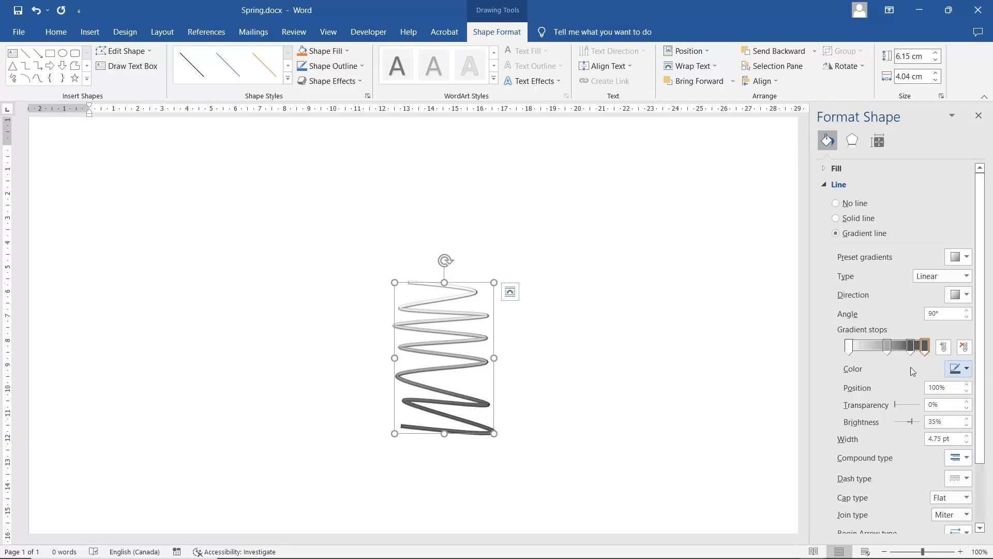
Step: Try the Metal material on the spring's 3-D format, and settle on the Standard Plastic material
click(852, 140)
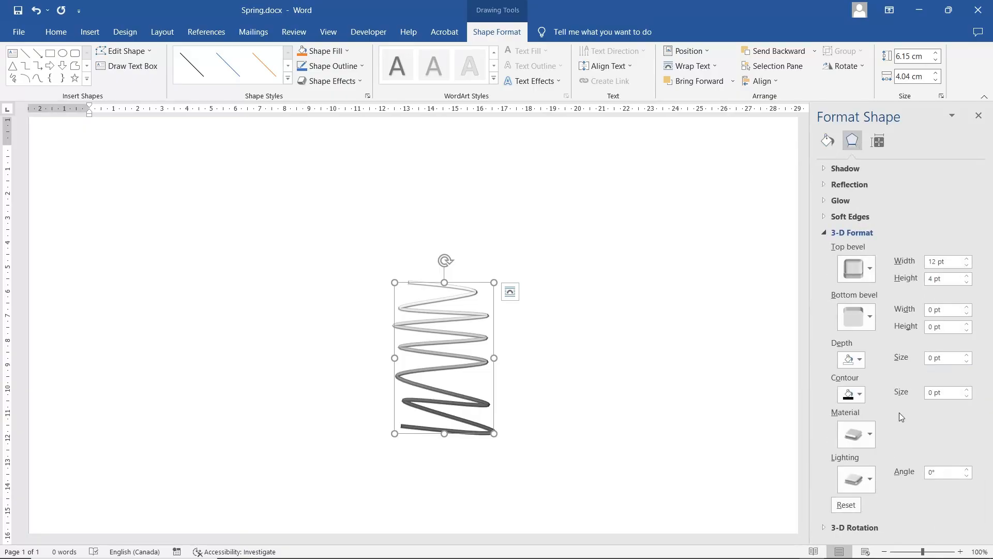
click(869, 438)
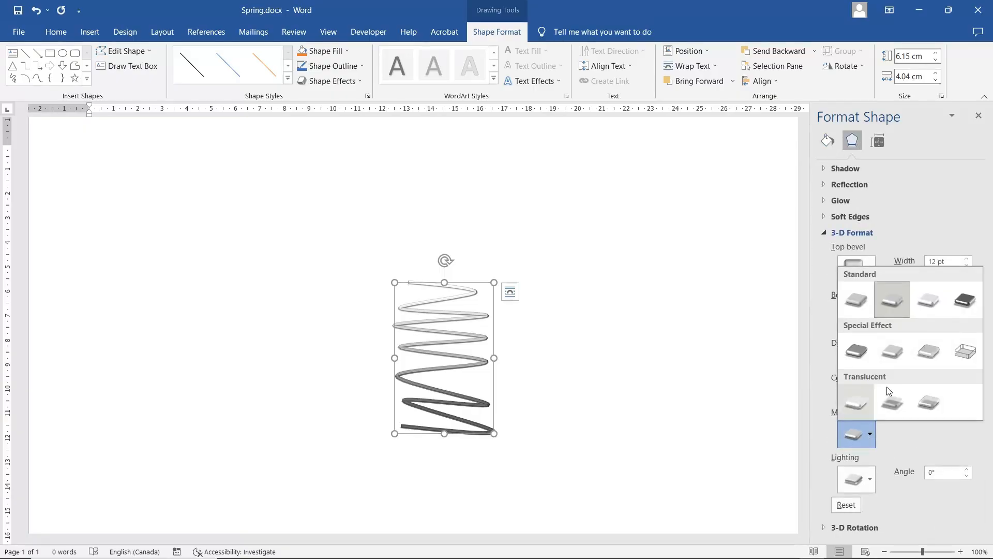
click(933, 301)
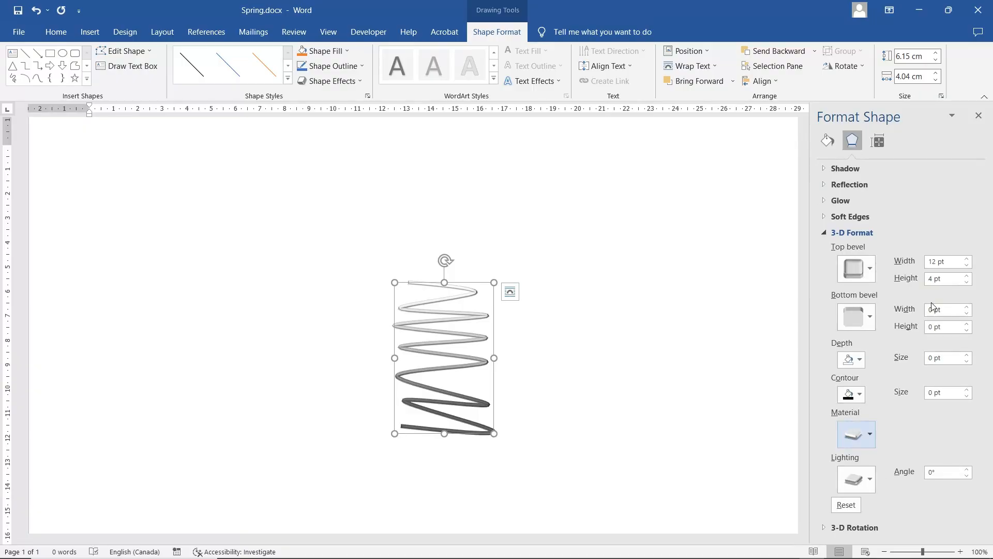
click(871, 436)
click(969, 296)
click(871, 437)
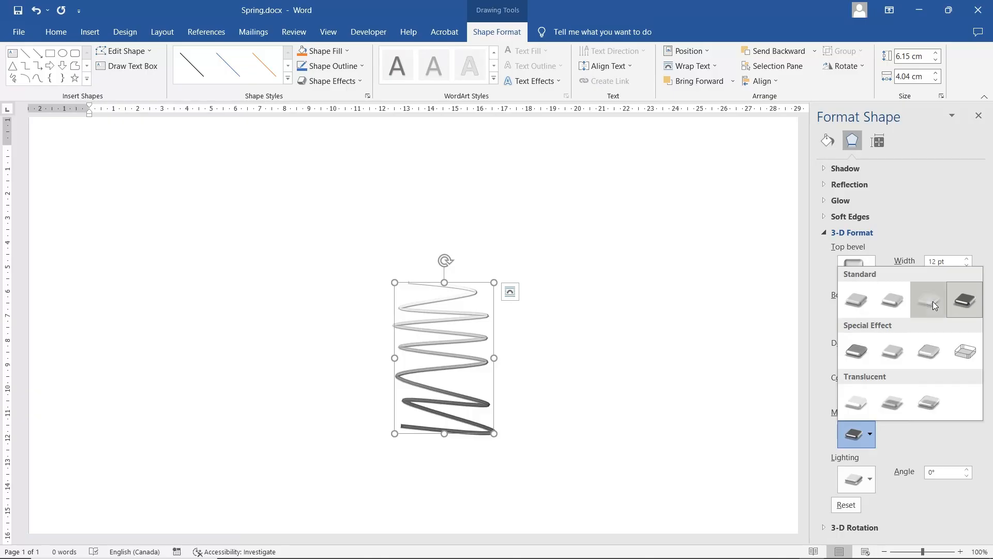
click(933, 301)
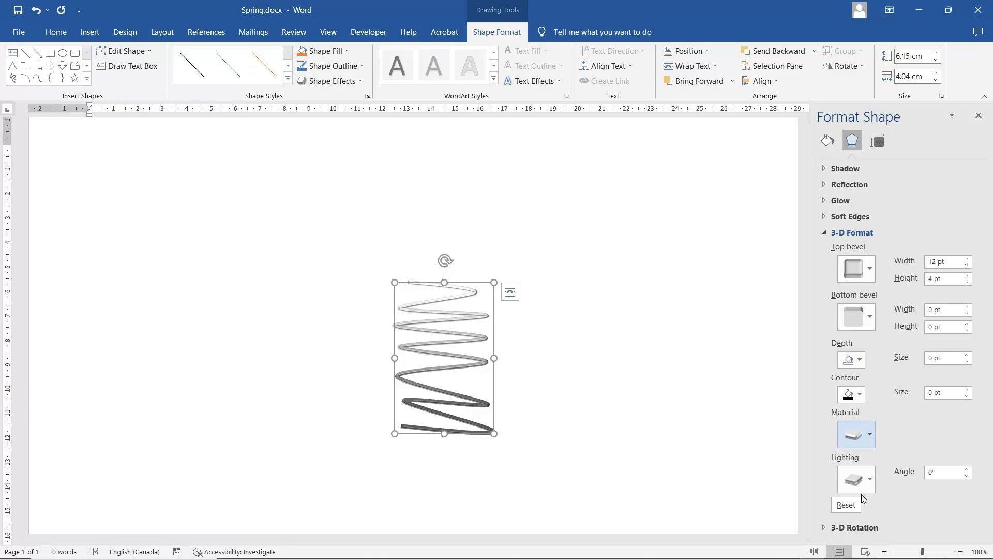
Step: Try other Neutral lighting presets such as Soft on the spring, and restore the Three Point lighting
click(871, 481)
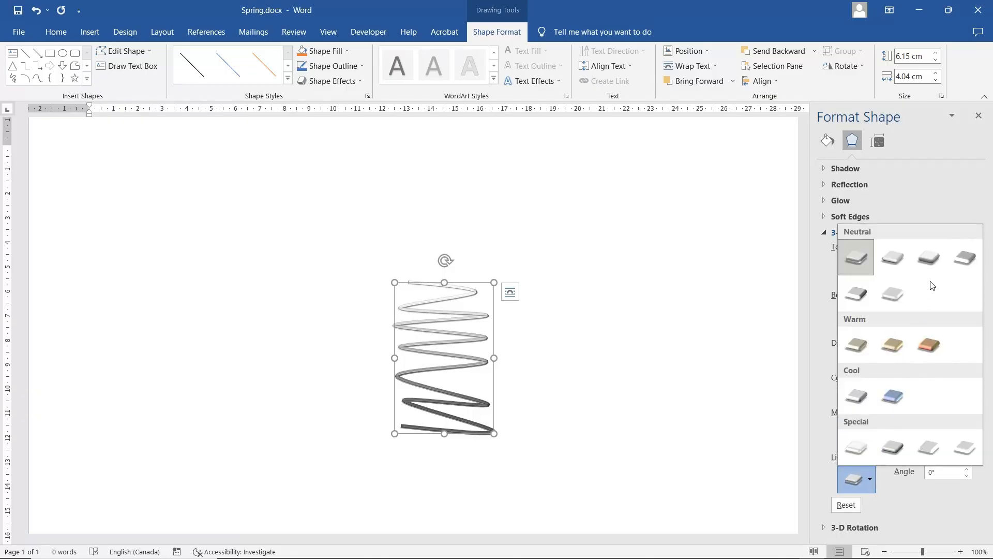
click(936, 260)
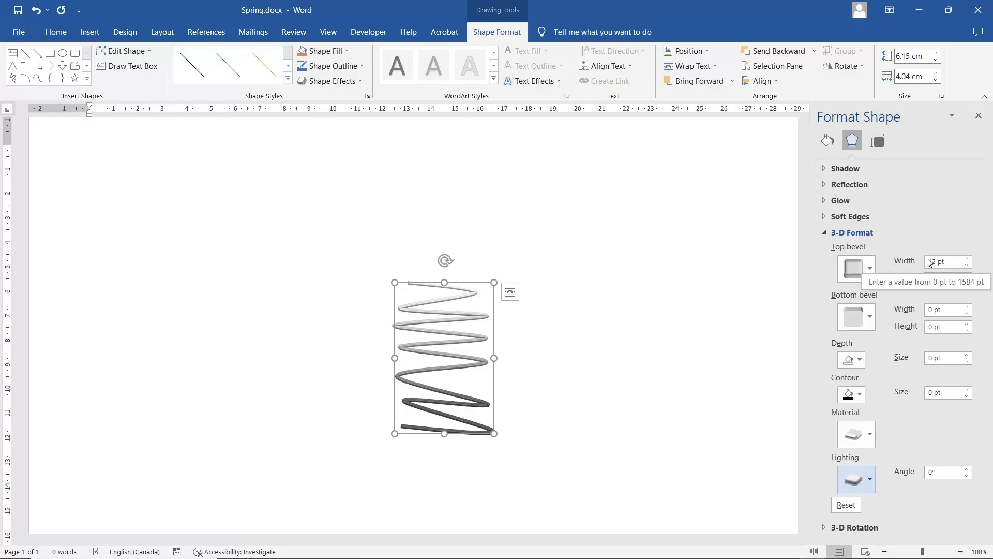
click(858, 478)
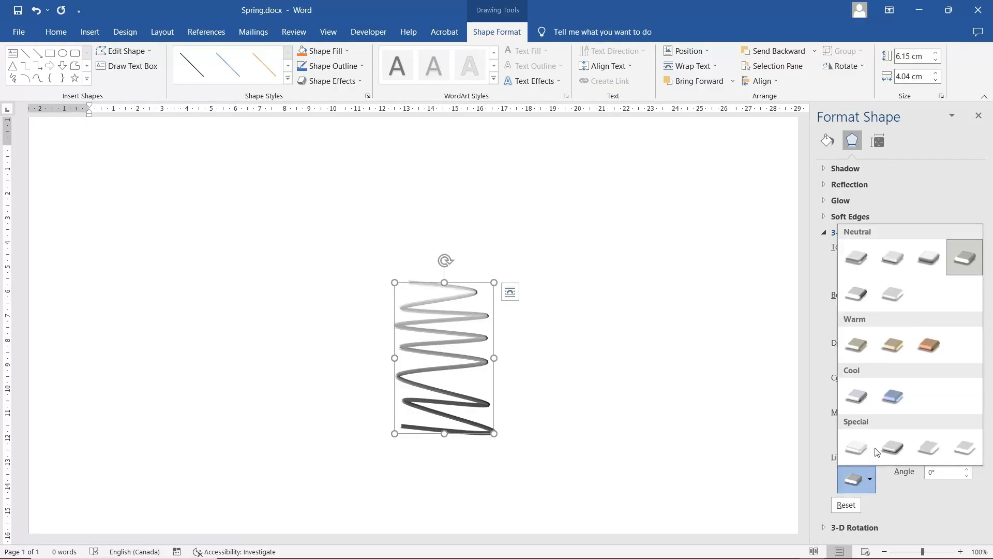
click(863, 269)
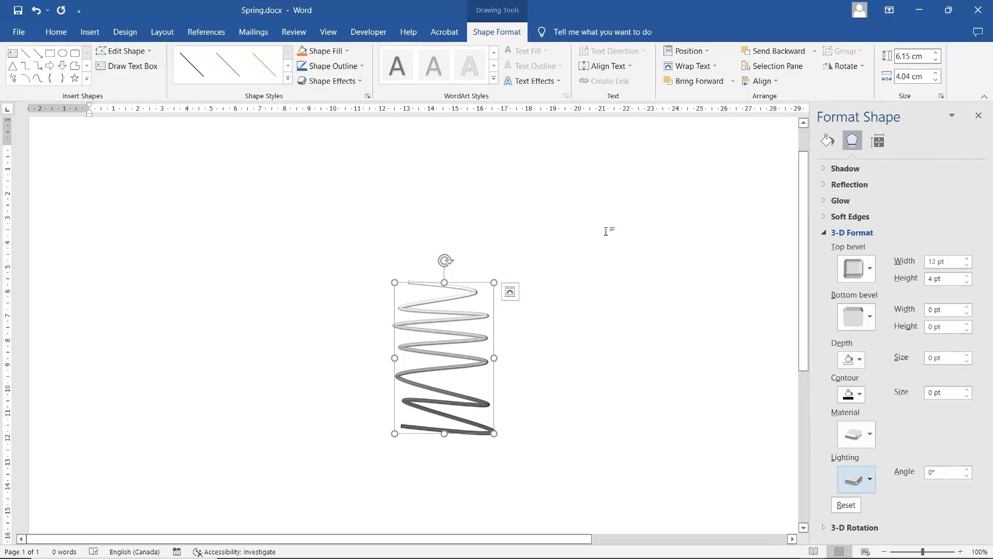
Step: Shrink the spring to about 3.23 cm high and 1.63 cm wide, and set its line width to 3.25 pt
drag(493, 283, 434, 354)
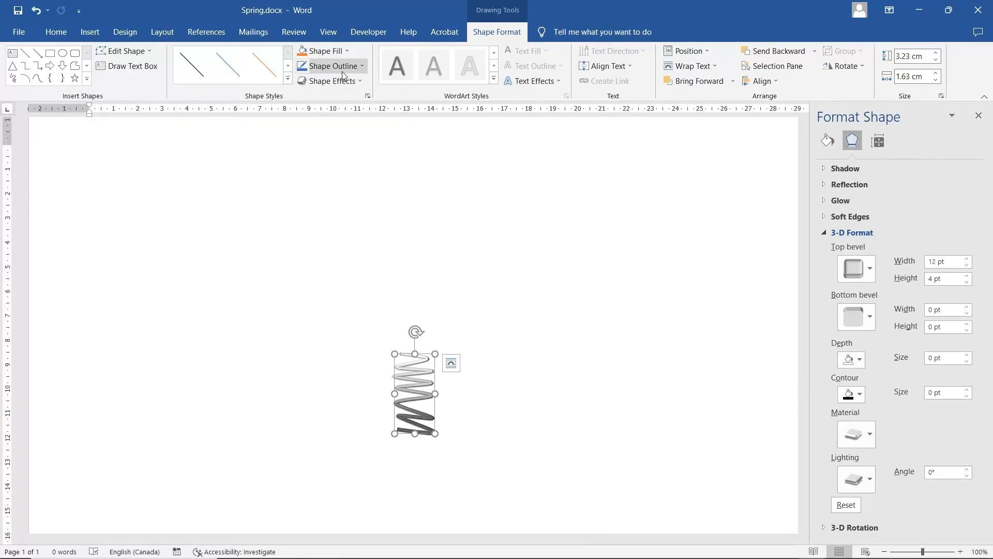
click(829, 141)
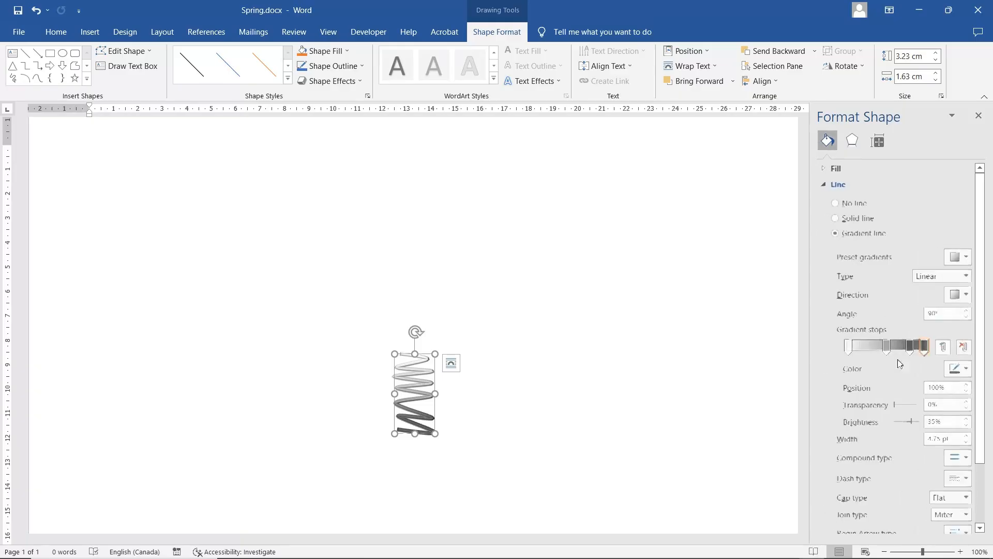
scroll(897, 430, down, 2)
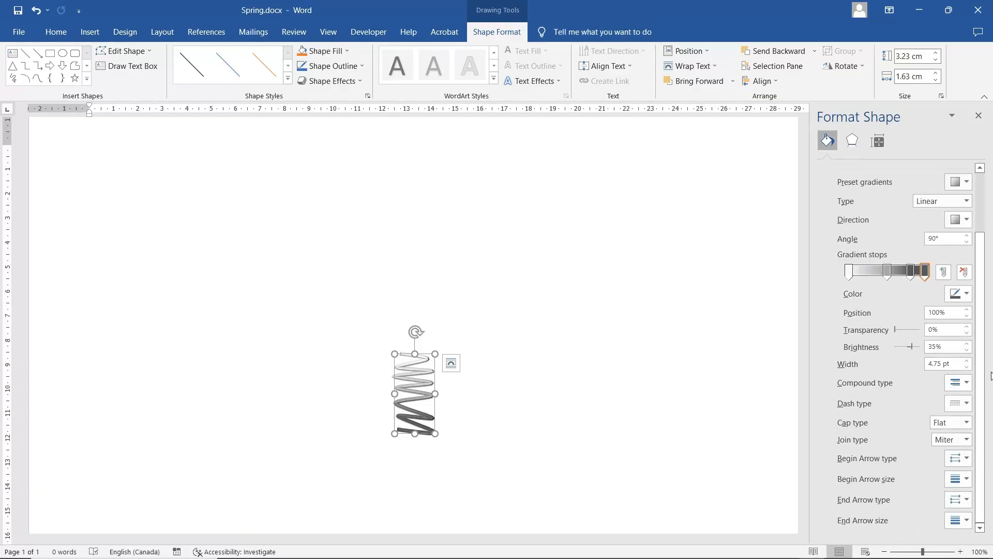
click(967, 367)
click(967, 367)
click(967, 367)
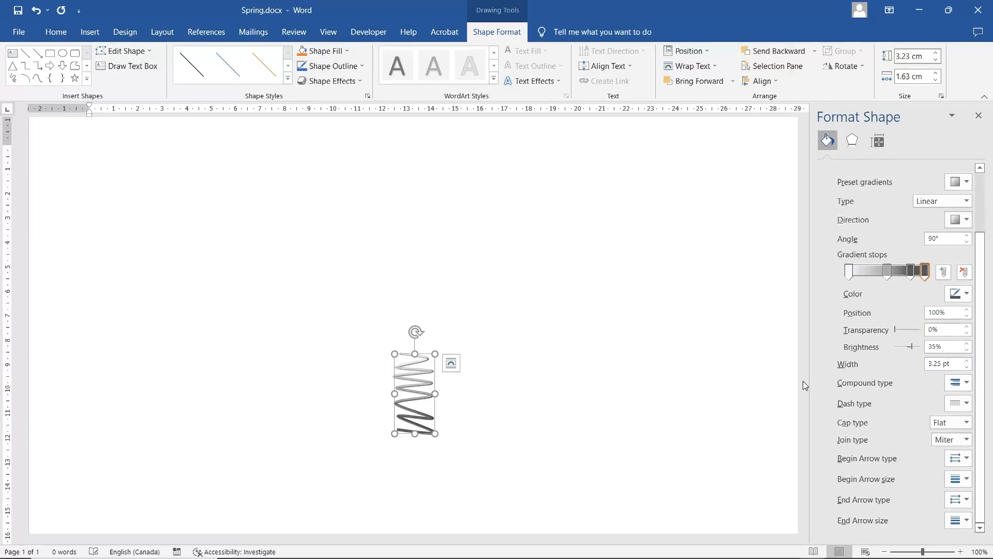
Step: Resize the spring to about 3.93 cm high and 2.01 cm wide
drag(435, 395, 420, 397)
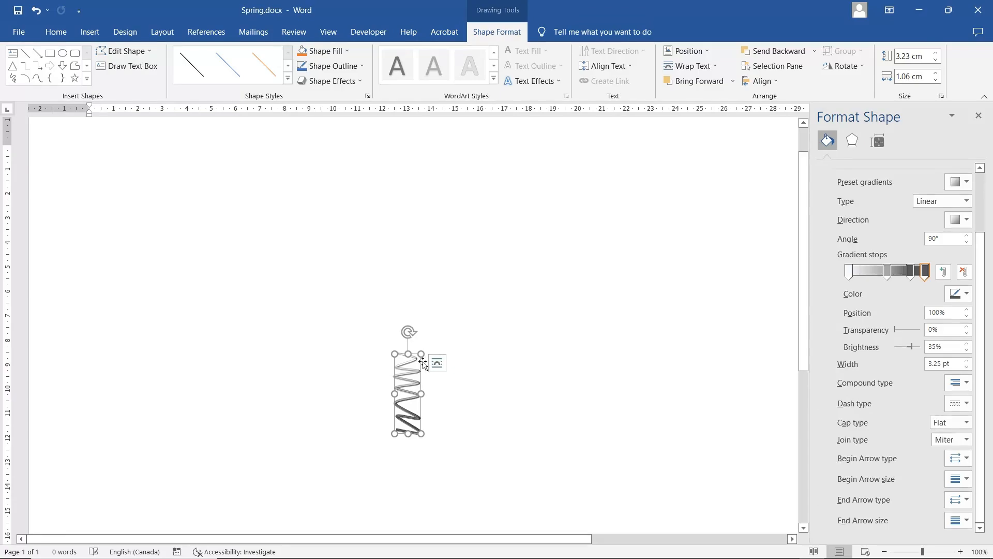
click(459, 409)
Step: Copy the spring and paste a duplicate of it into the document
click(427, 386)
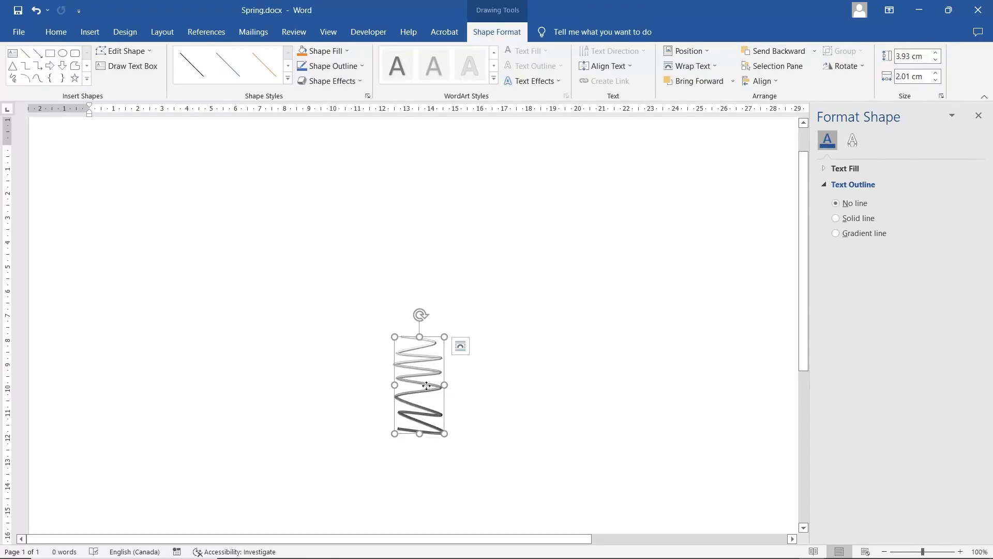
right_click(426, 386)
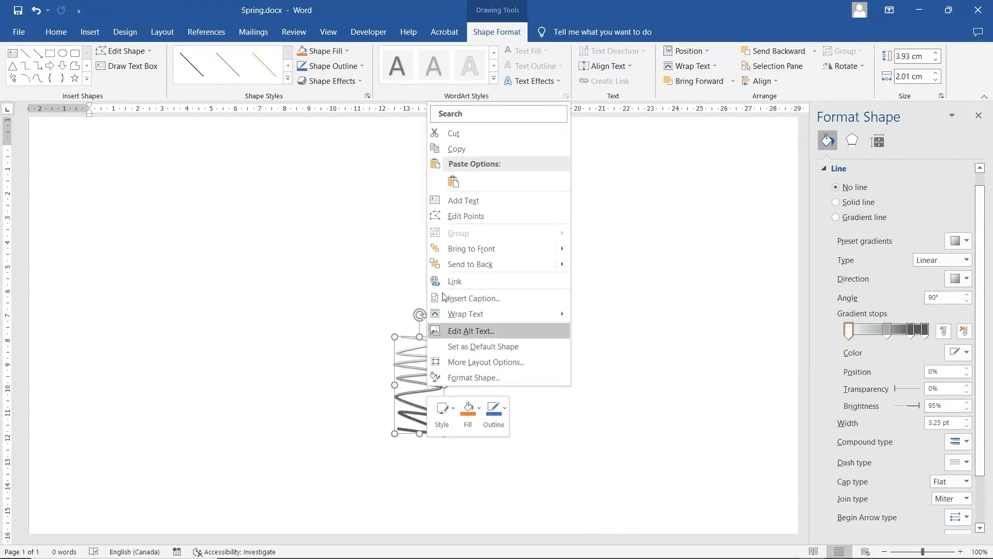
click(456, 149)
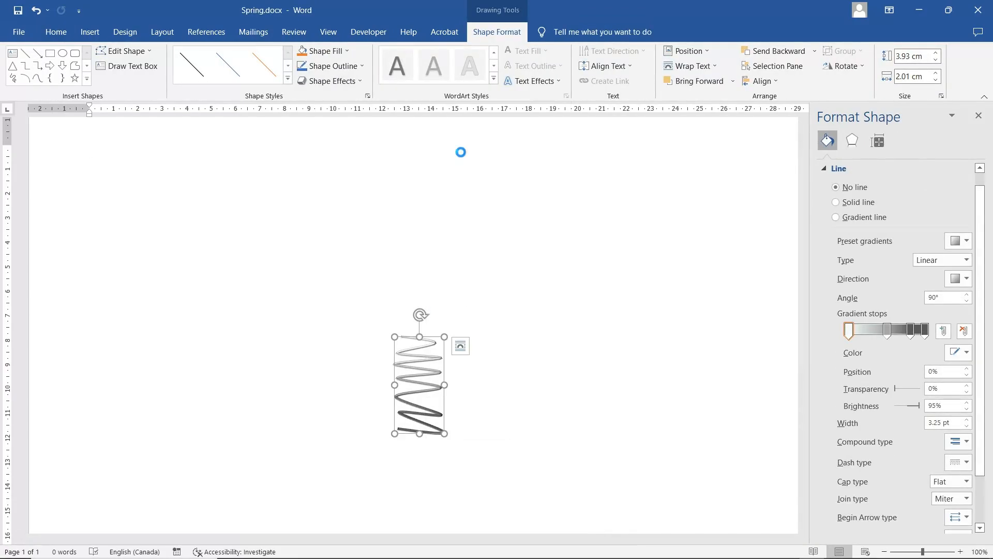
right_click(559, 239)
click(587, 318)
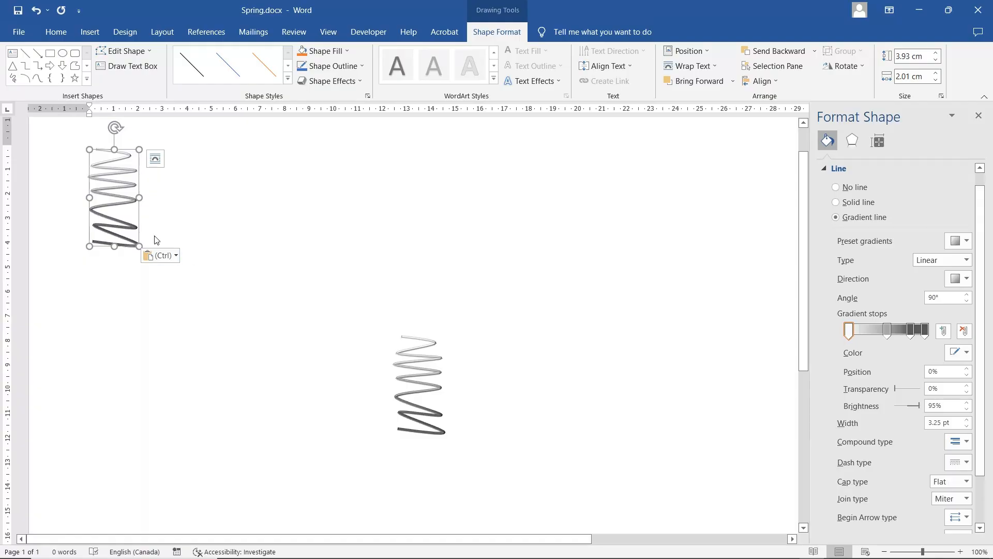
Step: Move the pasted spring to the left of the original, and reshape it to about 2.82 cm high and 3.22 cm wide
click(155, 160)
click(123, 205)
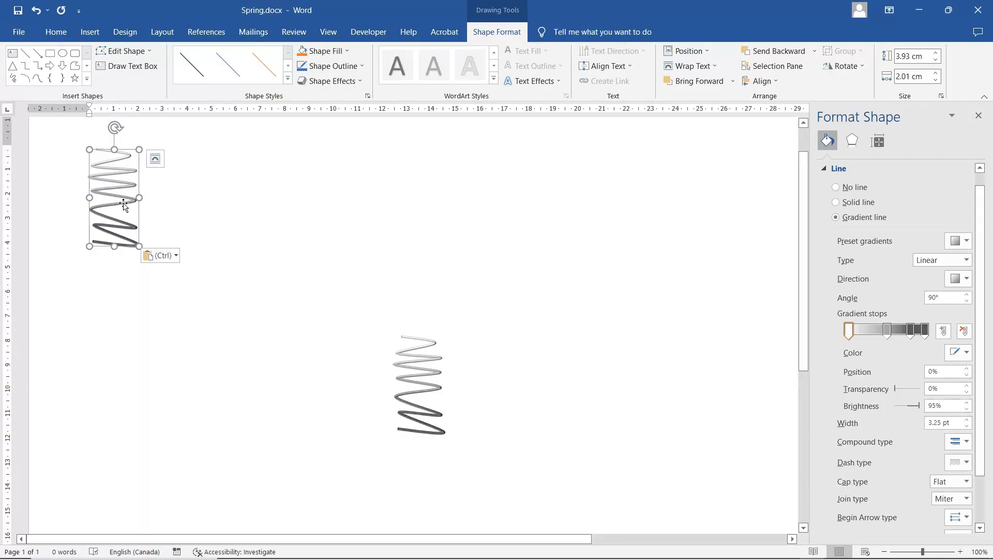
click(202, 210)
drag(137, 198, 250, 332)
drag(249, 380, 279, 353)
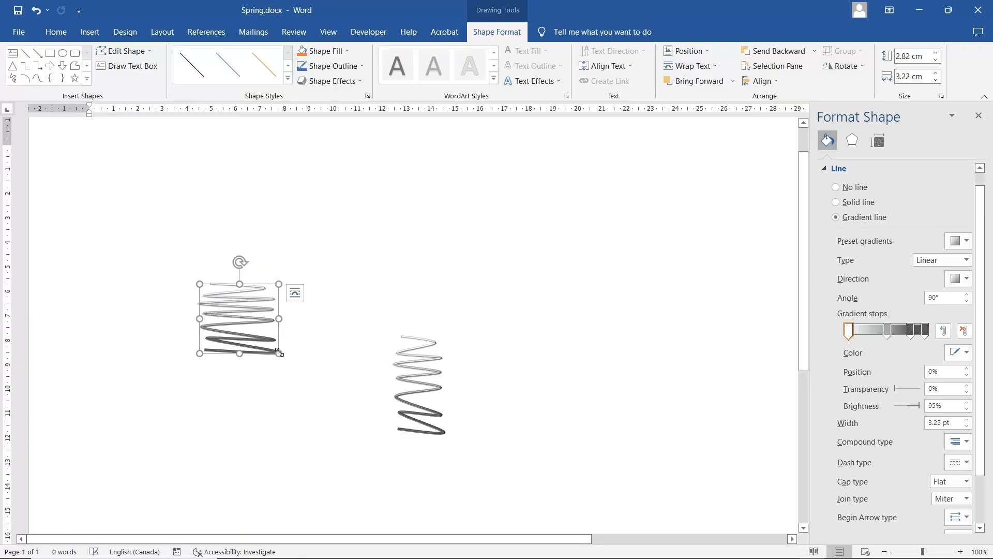
Step: Set the left spring's line width to 4.5 pt and enlarge it to about 4.55 cm high and 4 cm wide
click(967, 420)
click(967, 420)
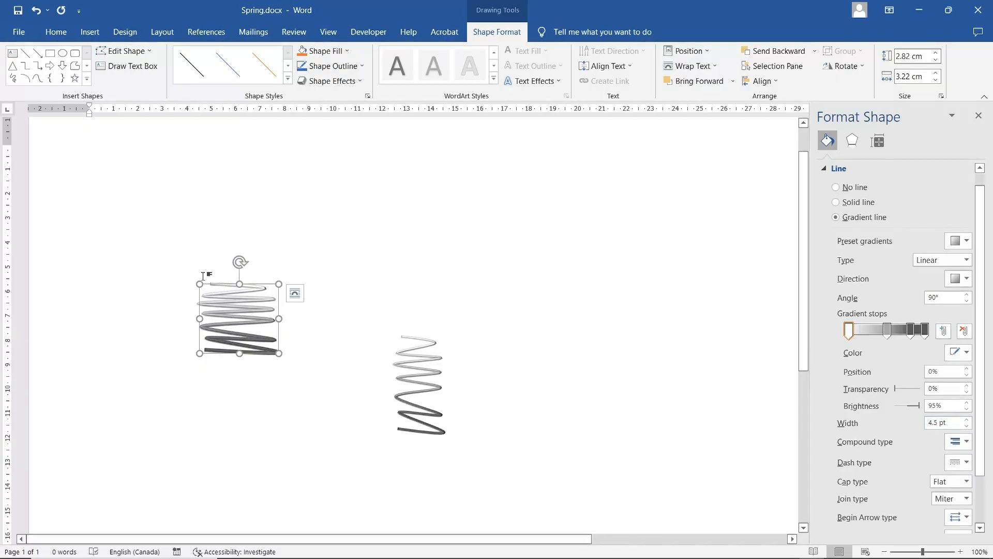
mouse_move(279, 284)
mouse_down()
mouse_move(257, 274)
mouse_move(338, 274)
mouse_move(296, 240)
mouse_move(271, 310)
mouse_move(271, 285)
mouse_up()
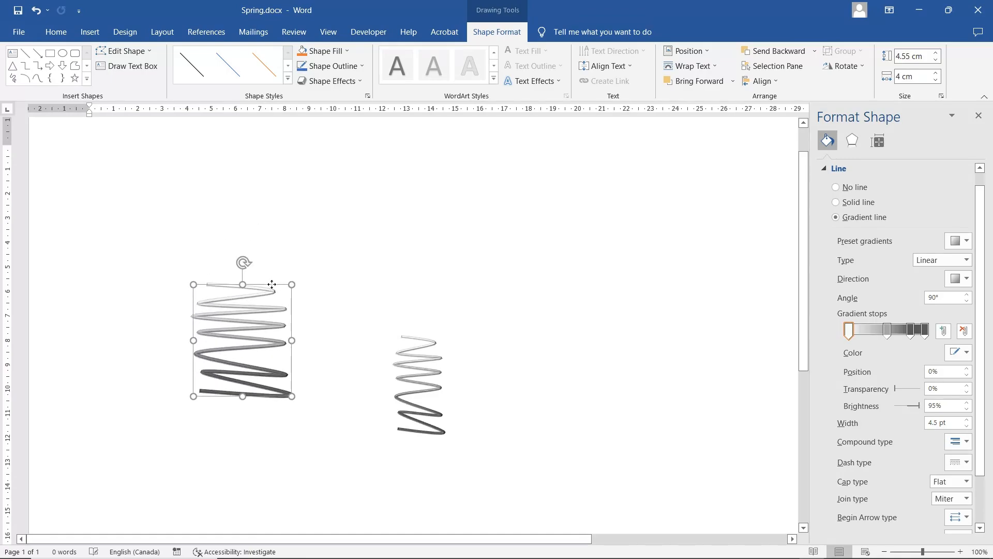
Step: Paste another copy of the spring and stretch it to about 7.98 cm high and 4.26 cm wide
right_click(514, 293)
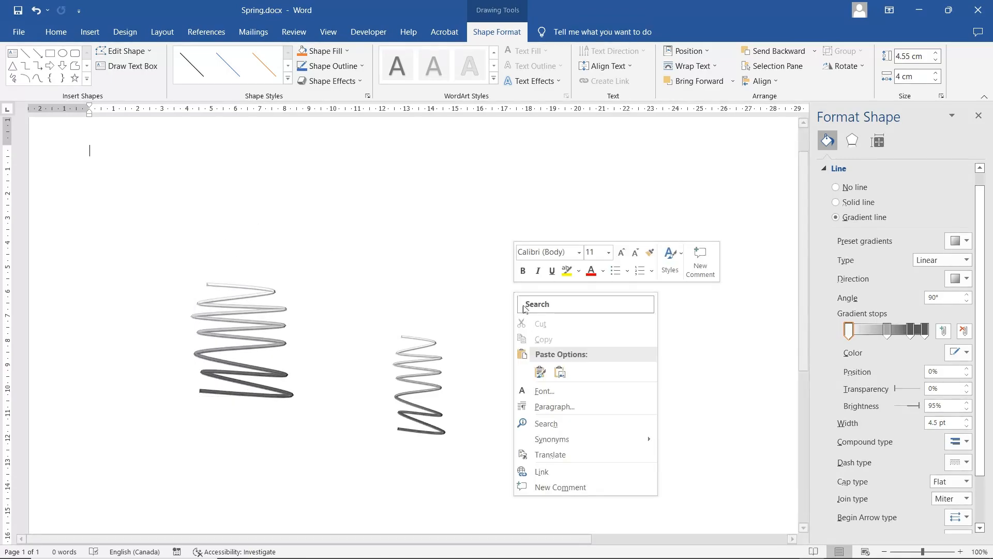
click(566, 371)
drag(137, 197, 194, 196)
drag(142, 249, 143, 344)
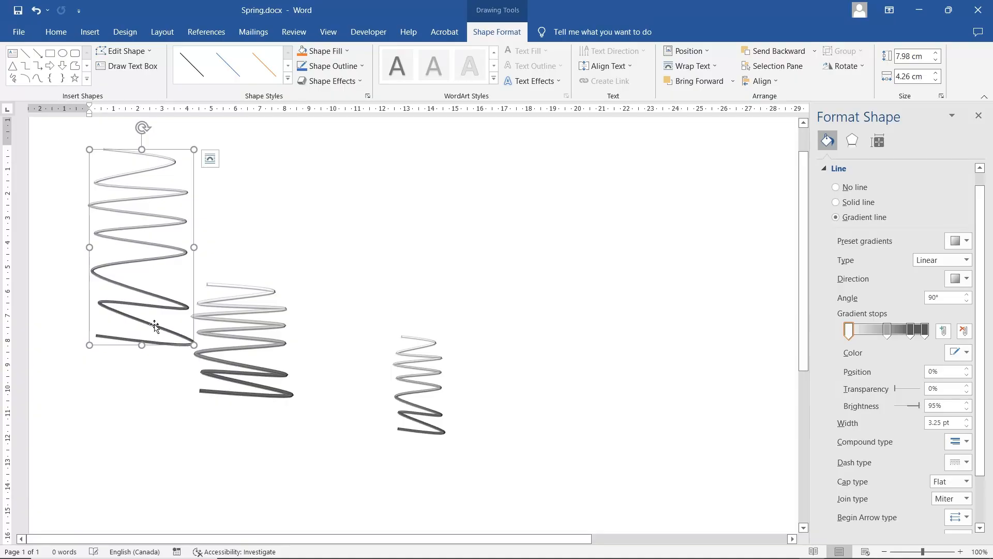
Step: Move the tallest spring to the right of the original, set its line width to 4.75 pt, and deselect it
drag(208, 230, 610, 292)
click(967, 420)
click(967, 420)
click(967, 420)
click(967, 420)
click(967, 420)
click(967, 420)
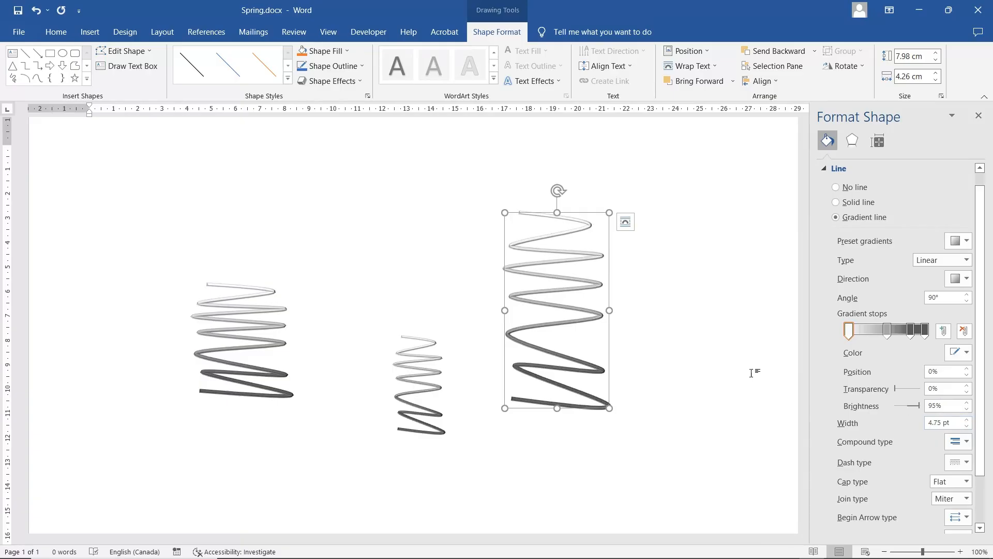
click(697, 356)
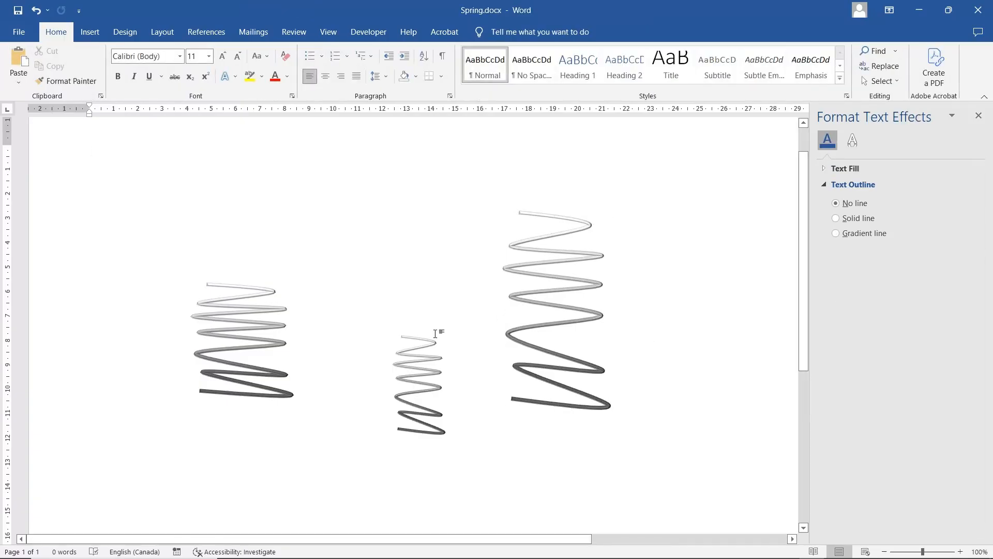